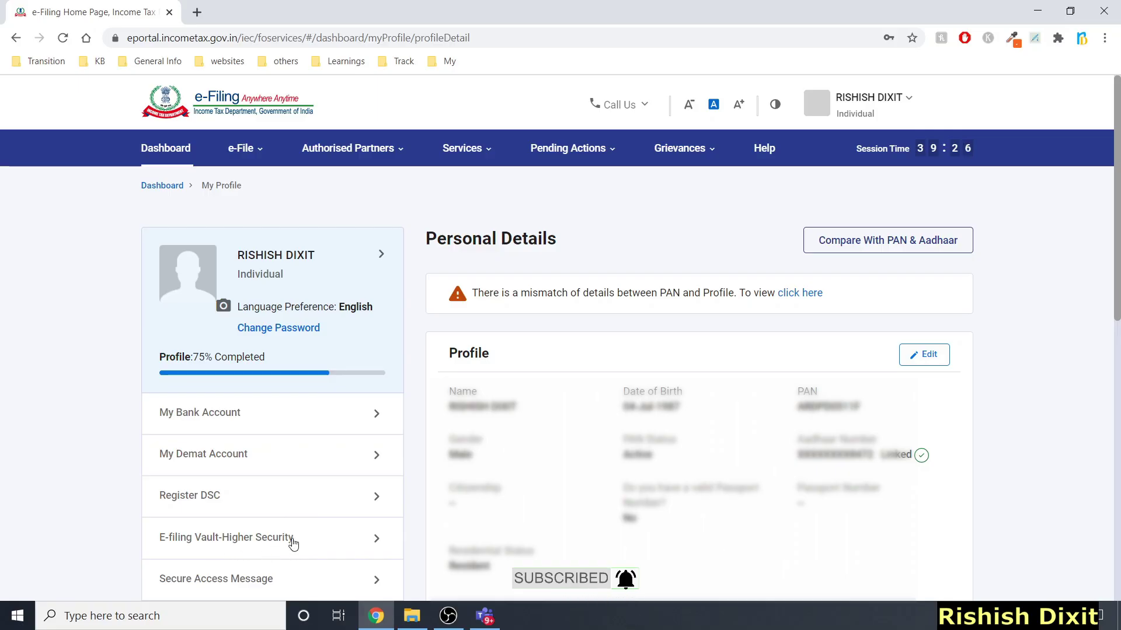
In E-filing Vault Higher Security, tick 'Using OTP on Mobile Number Registered with Aadhaar' for login and accept the notice
left_click(375, 538)
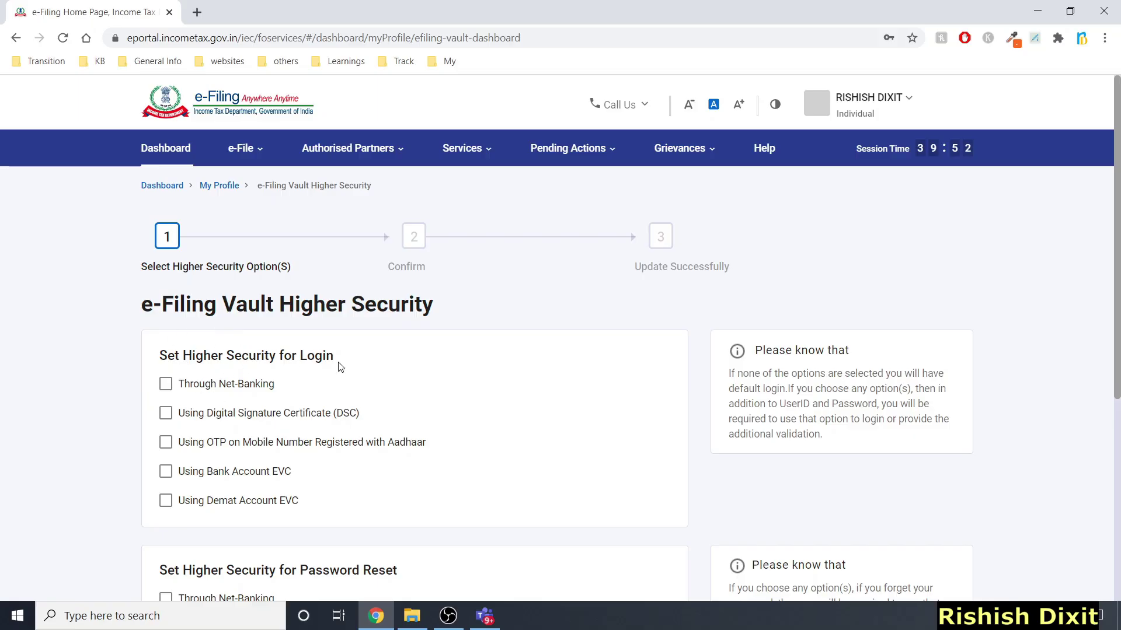
scroll(337, 420, "down", 2)
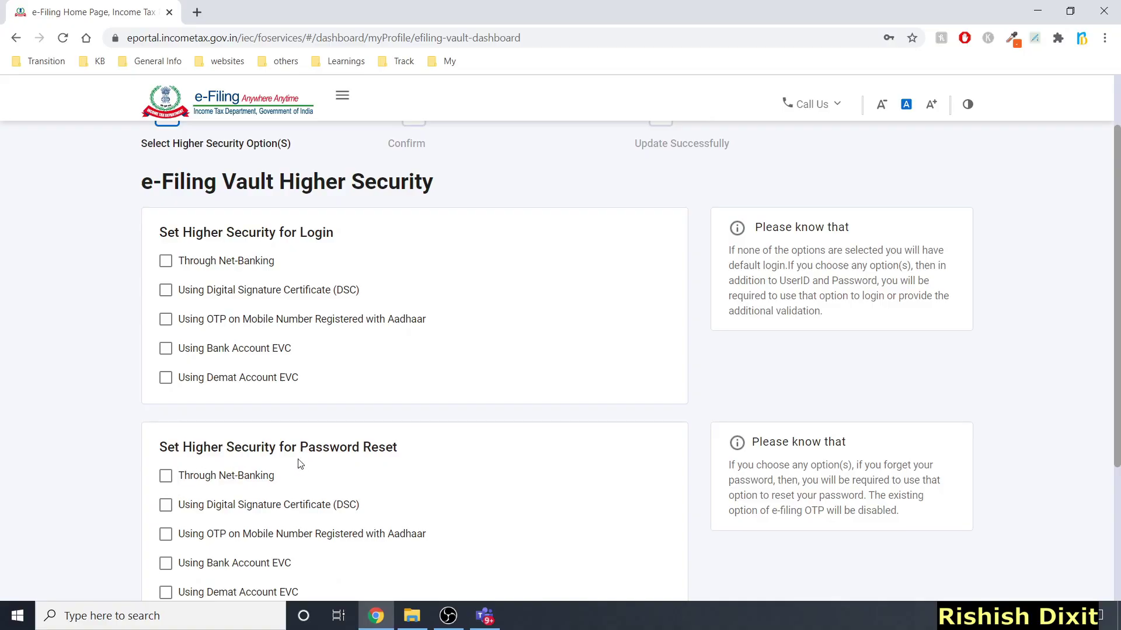
scroll(374, 462, "up", 2)
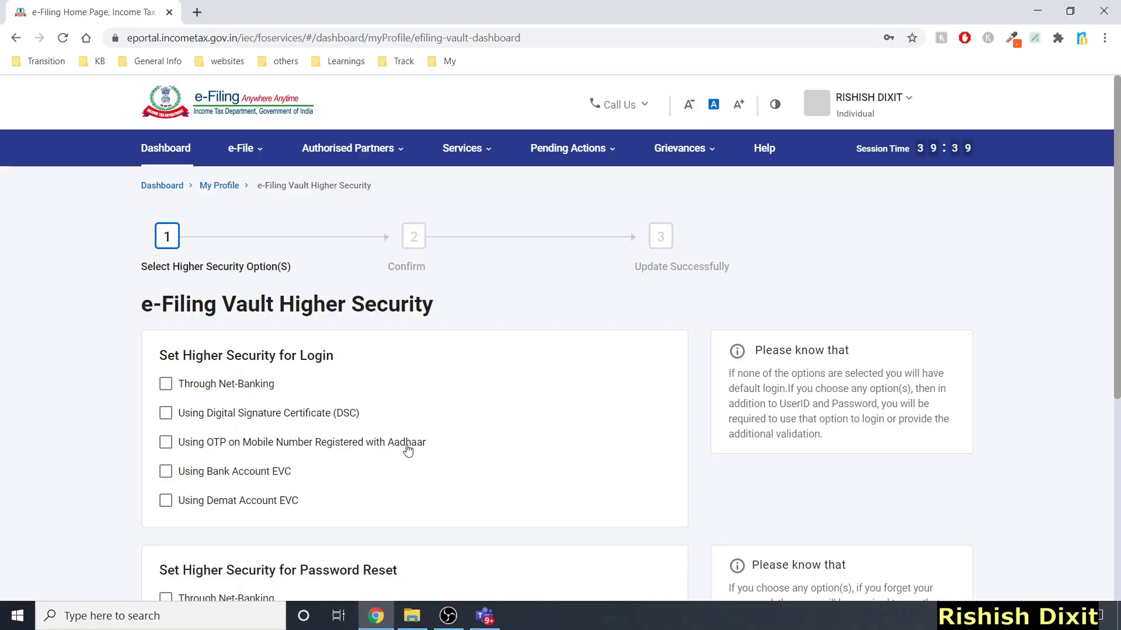
left_click(166, 442)
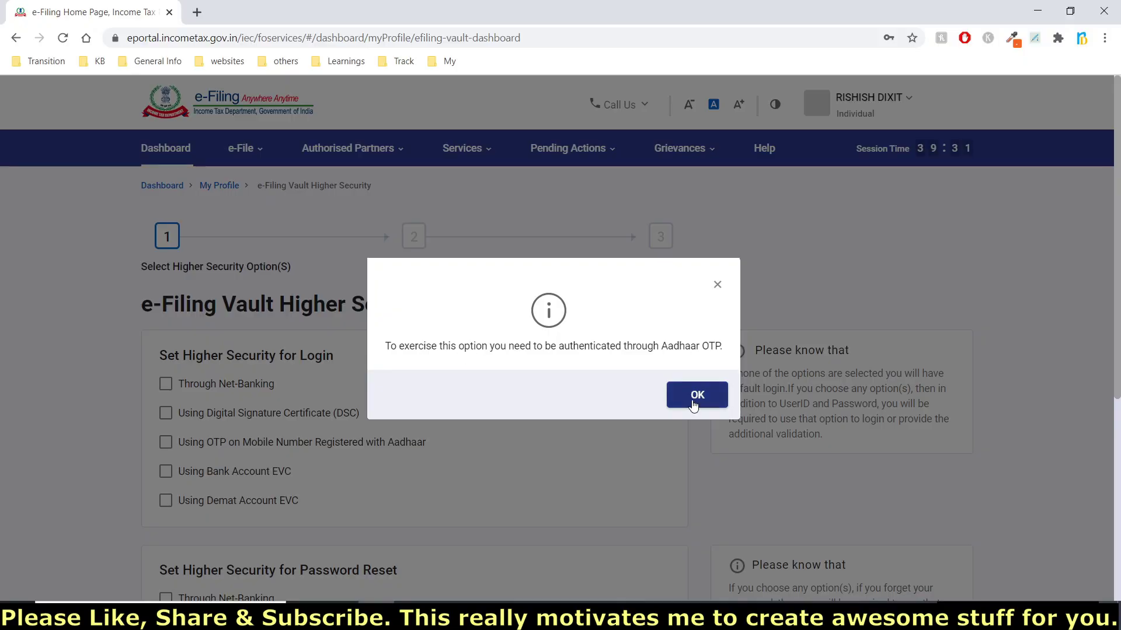
left_click(695, 396)
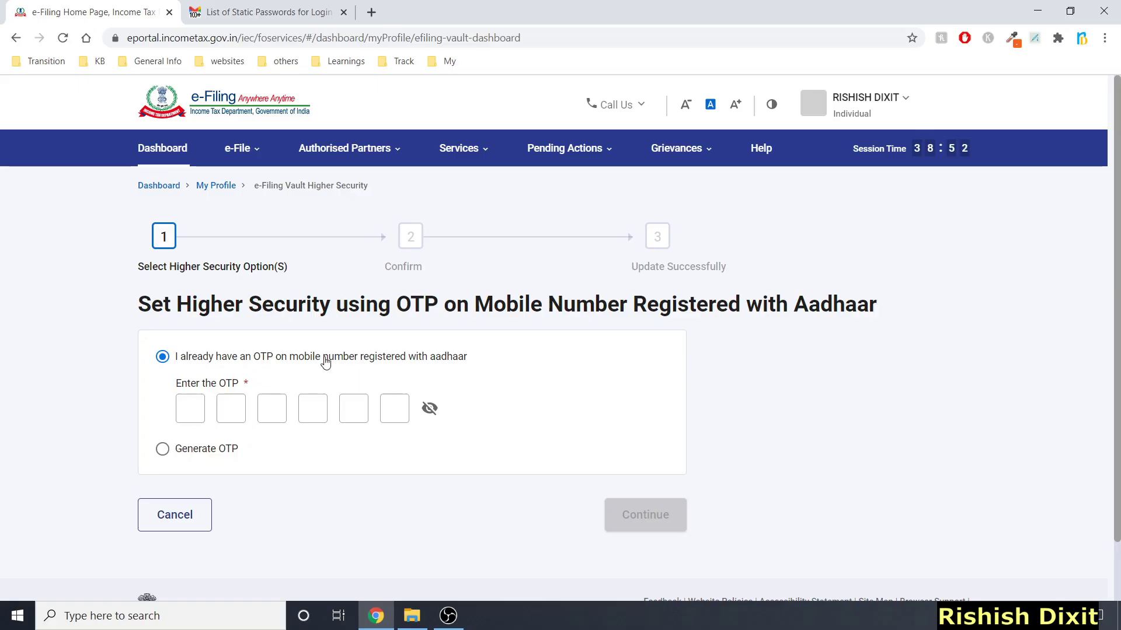
Generate an Aadhaar OTP with consent ticked, enter and validate the received code, and dismiss the success message
left_click(175, 449)
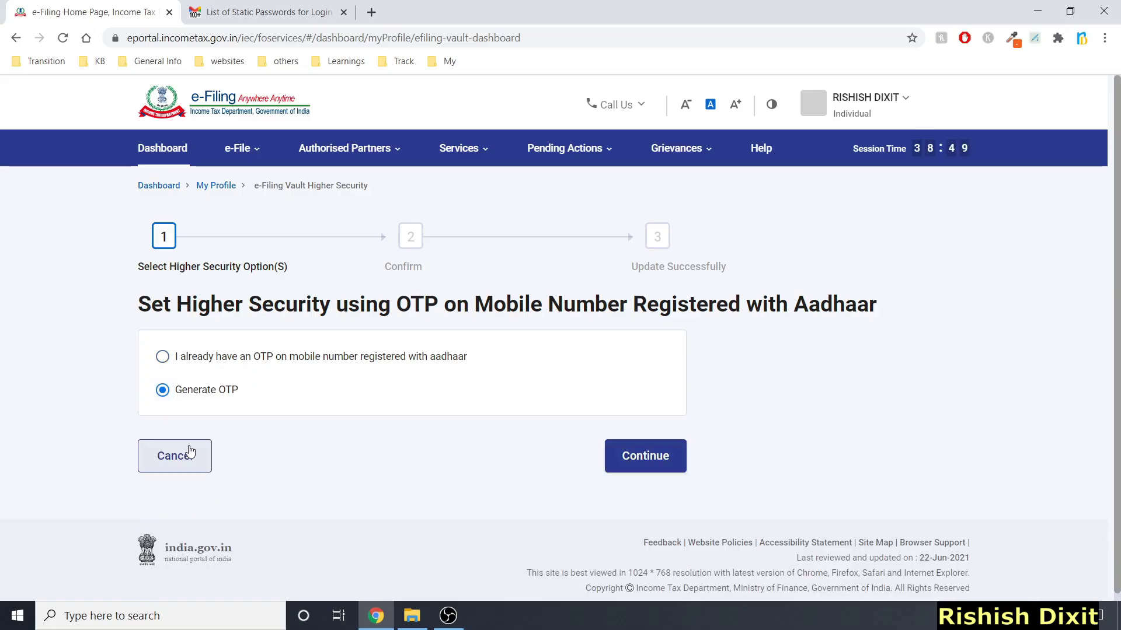
left_click(642, 457)
left_click(163, 384)
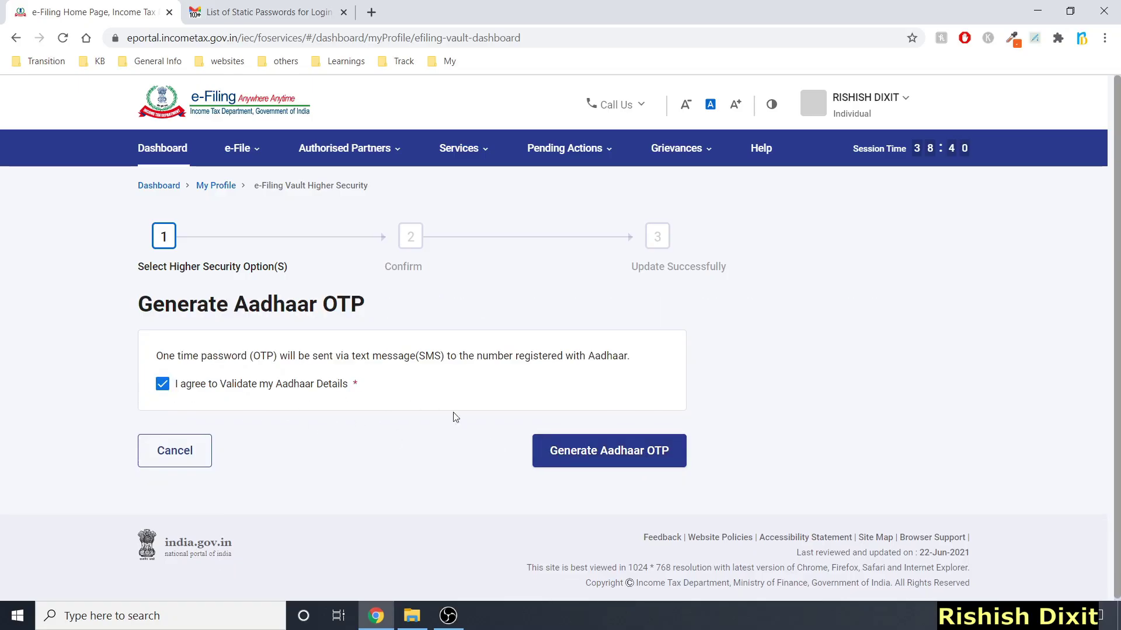
left_click(572, 455)
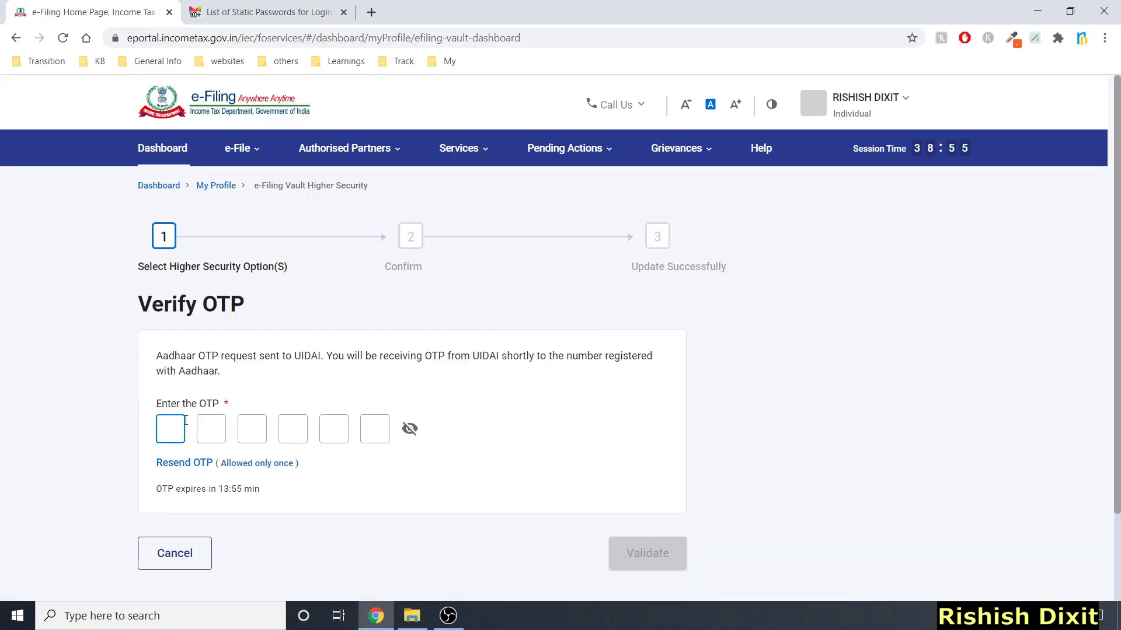
type("******")
left_click(635, 561)
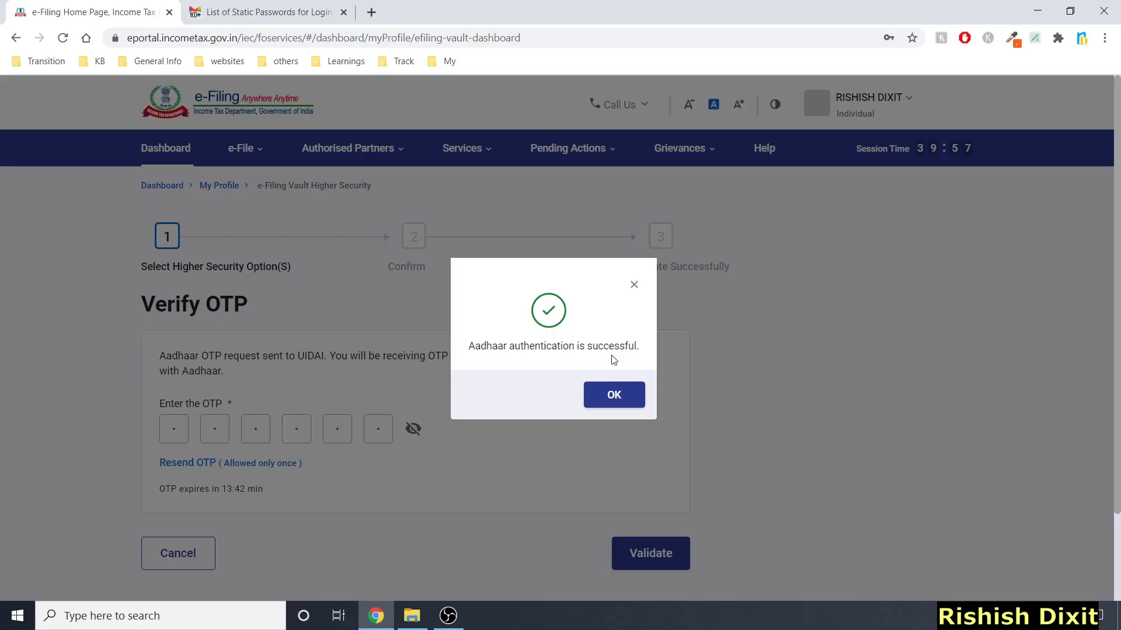
left_click(617, 395)
Continue and confirm Aadhaar OTP as login security, read the Gmail confirmation, then return to e-Filing
scroll(300, 248, "down", 4)
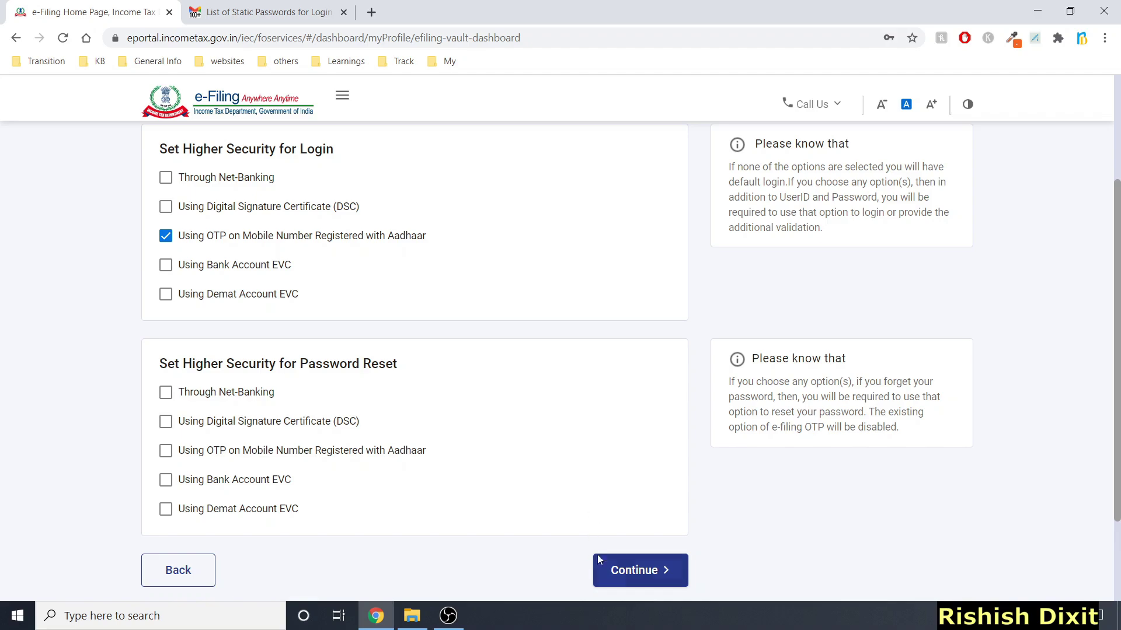
left_click(621, 575)
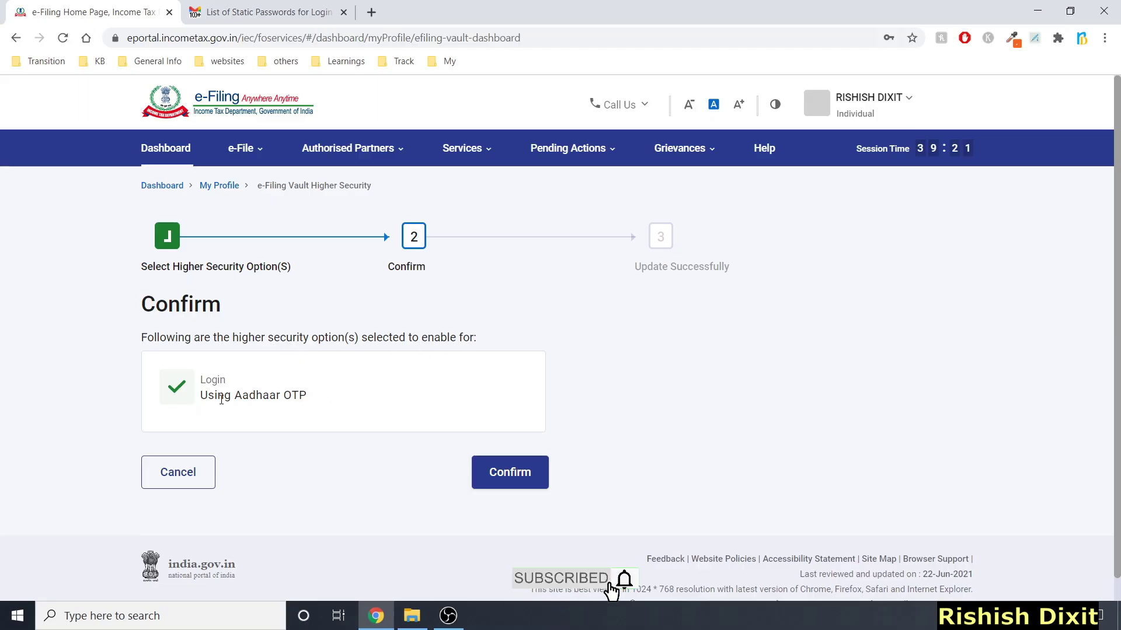
left_click(490, 473)
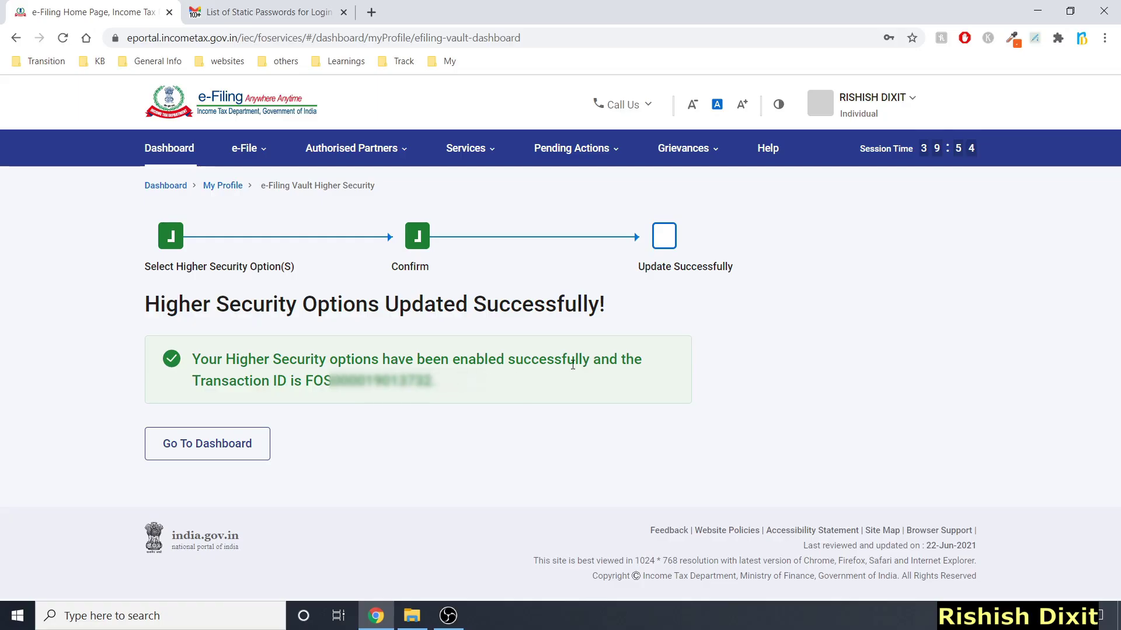
left_click(240, 9)
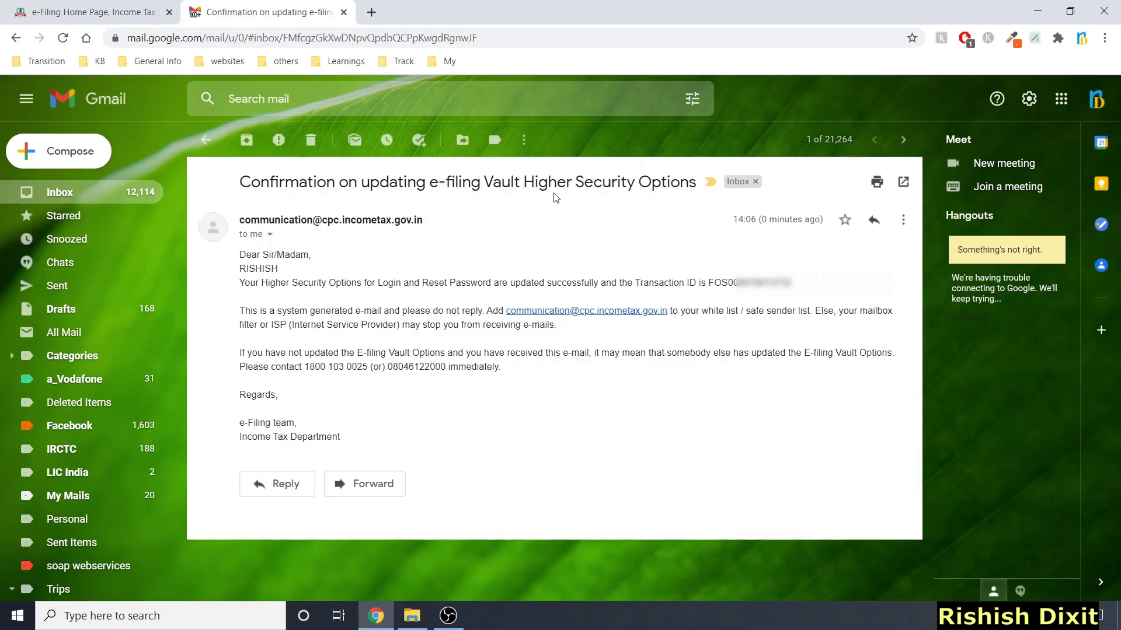
key("ctrl+shift+Tab")
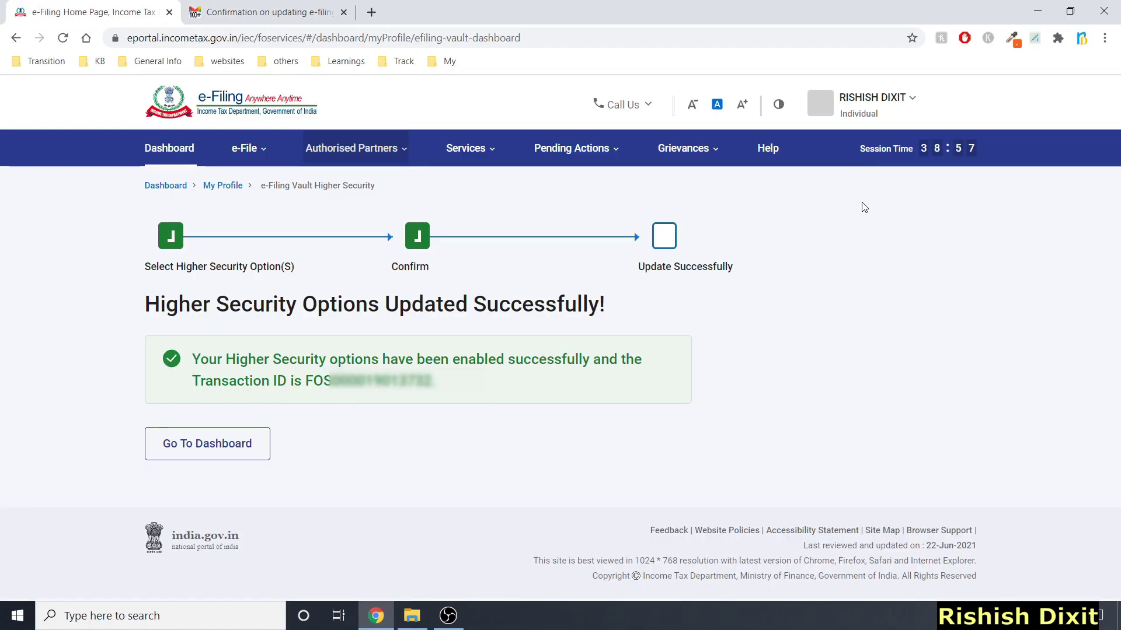
Log out of the portal from the account menu and go to the login page
left_click(910, 96)
left_click(762, 204)
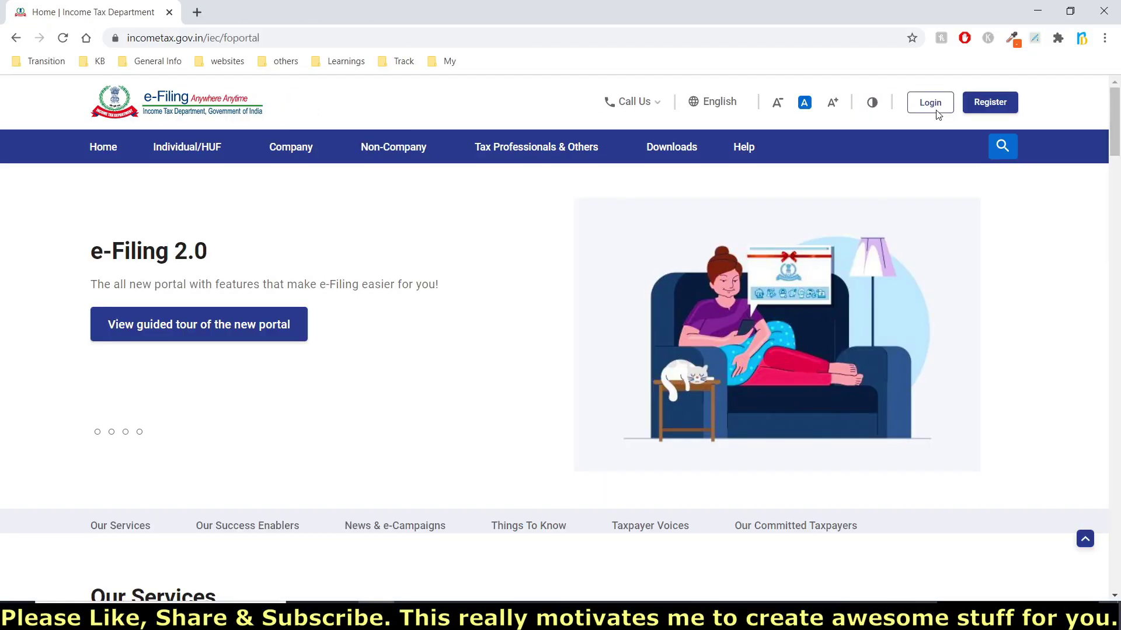
left_click(933, 104)
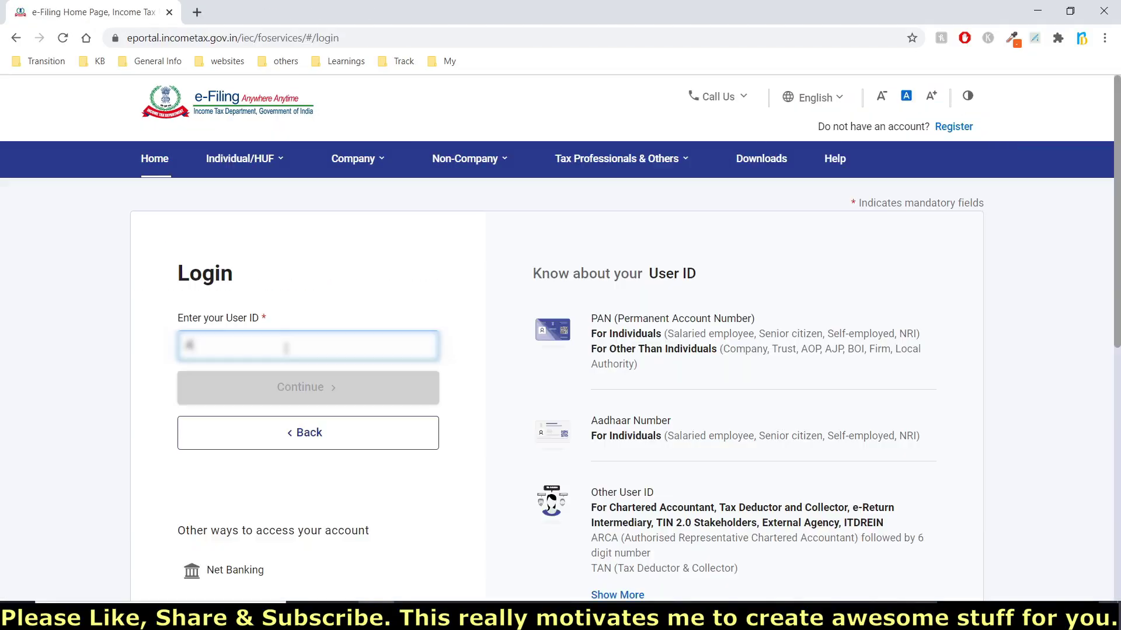
Submit the user ID and the account password to reach the Login using OTP page
left_click(286, 387)
type("••")
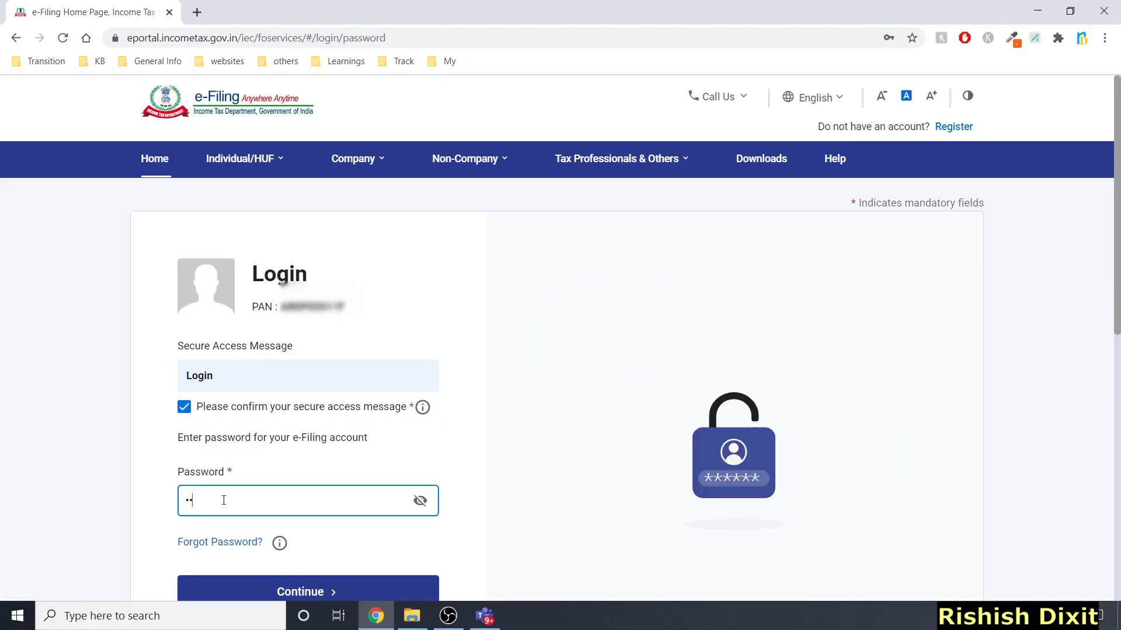
left_click(291, 588)
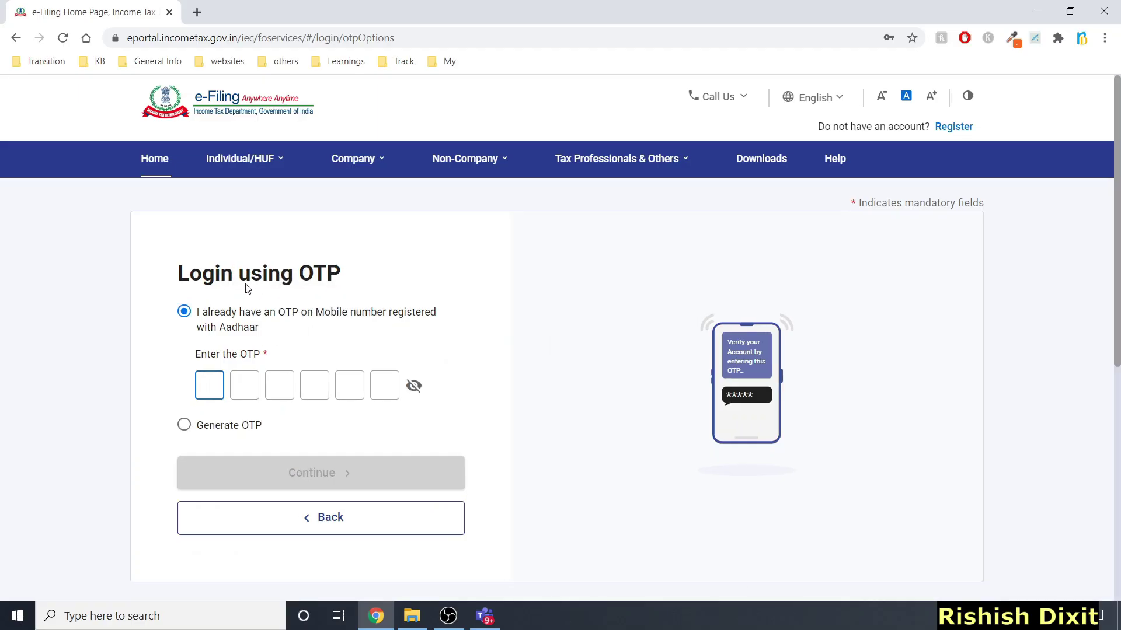
Generate an Aadhaar OTP with consent ticked, enter the received code, and log in to the dashboard
left_click(184, 425)
left_click(287, 416)
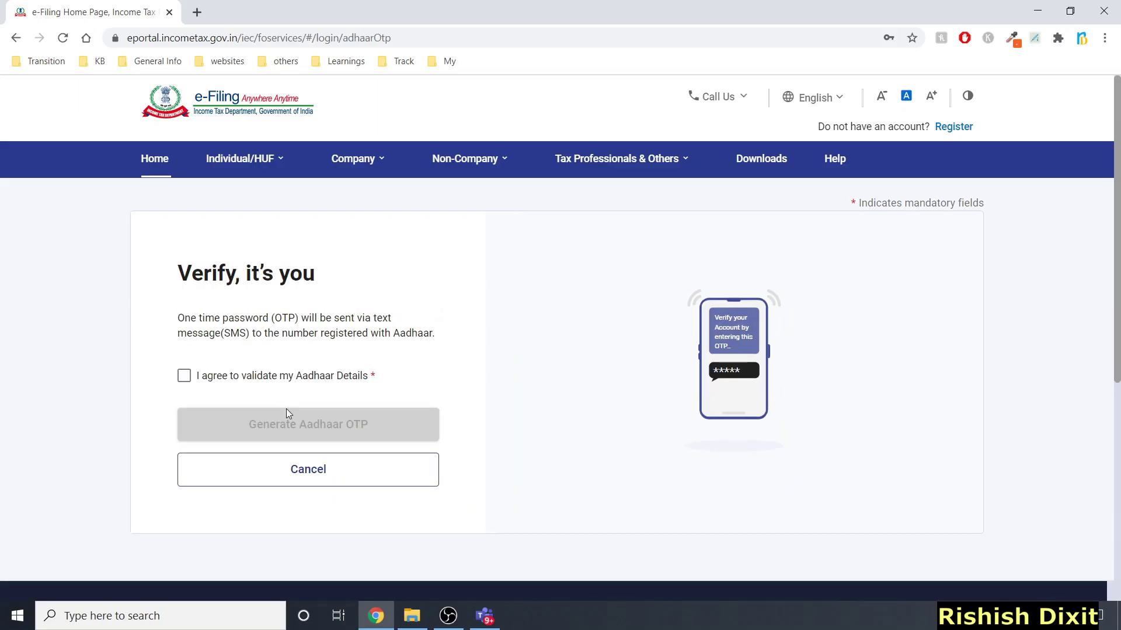
left_click(207, 385)
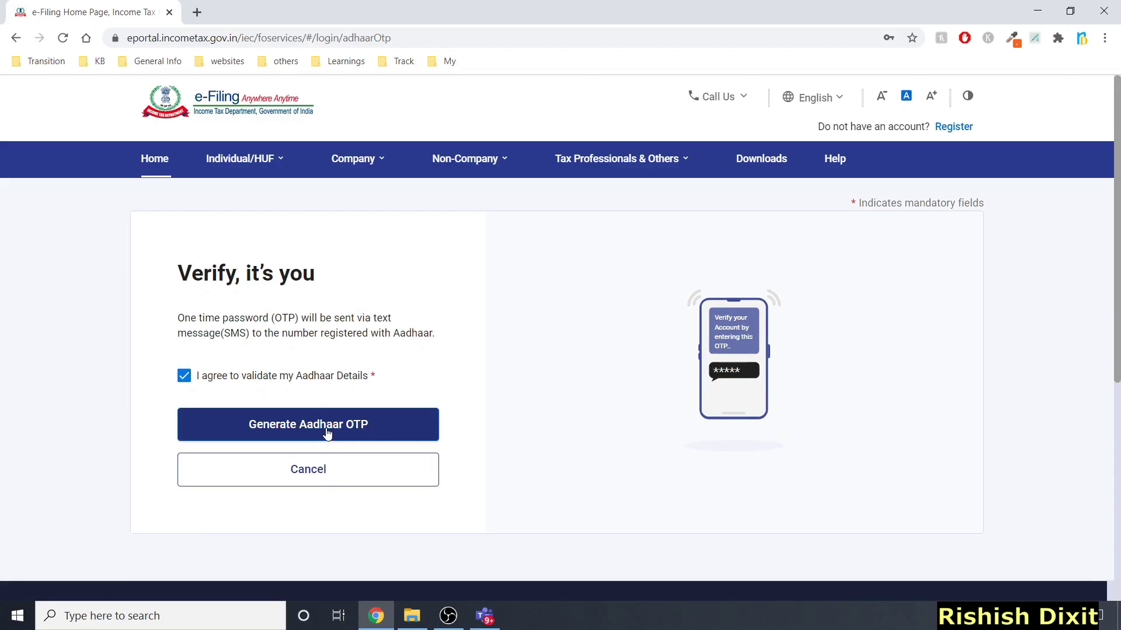
left_click(325, 428)
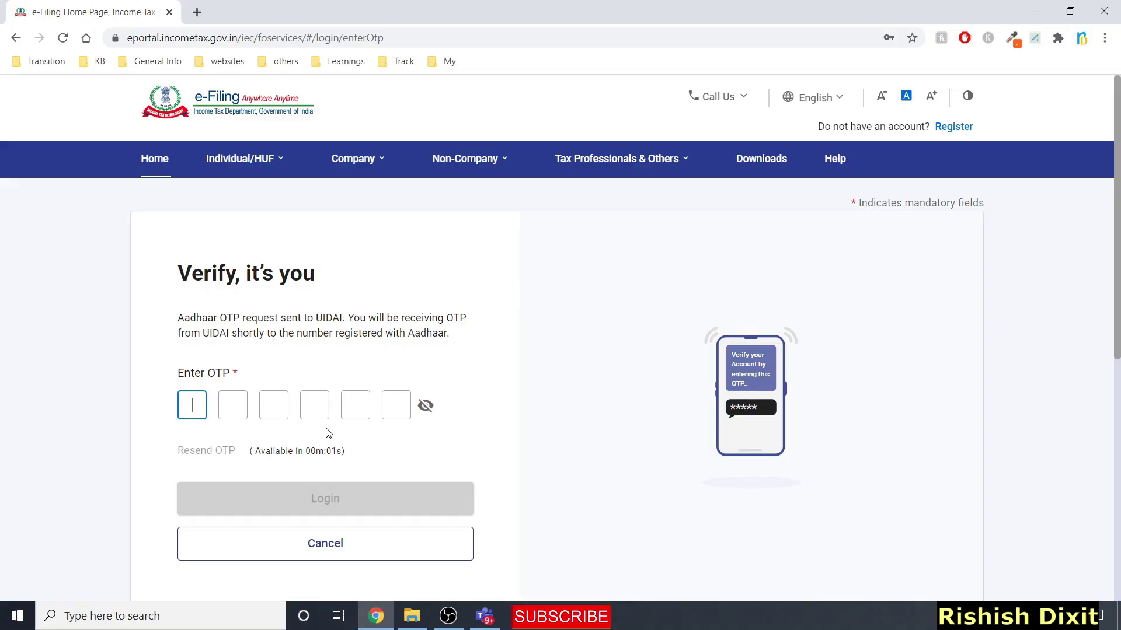
left_click(178, 410)
type("123456")
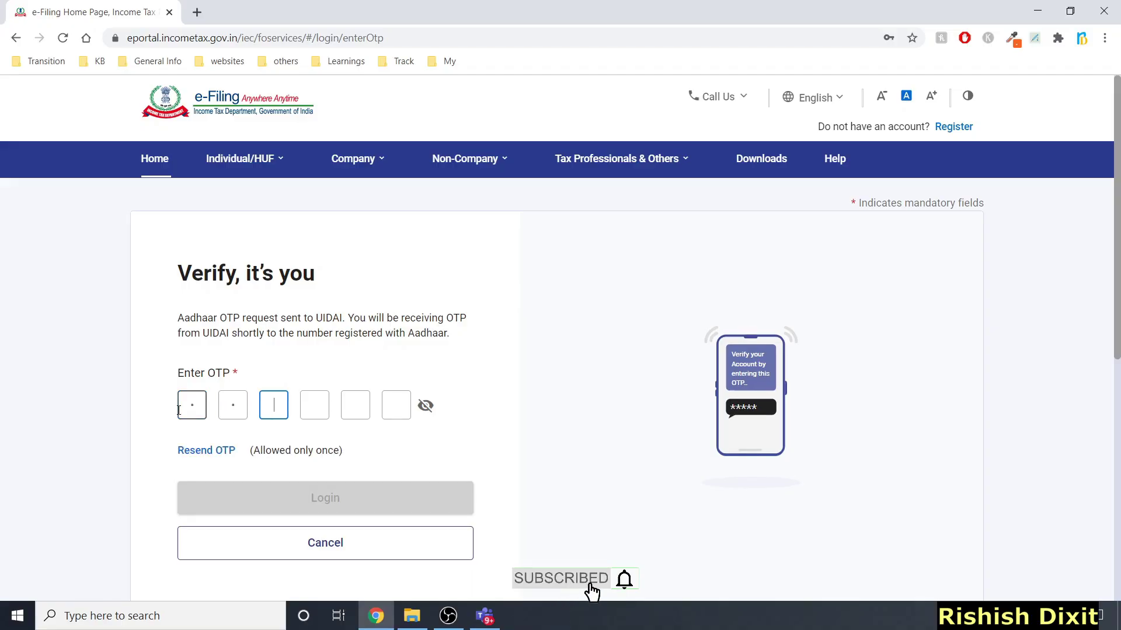
left_click(276, 492)
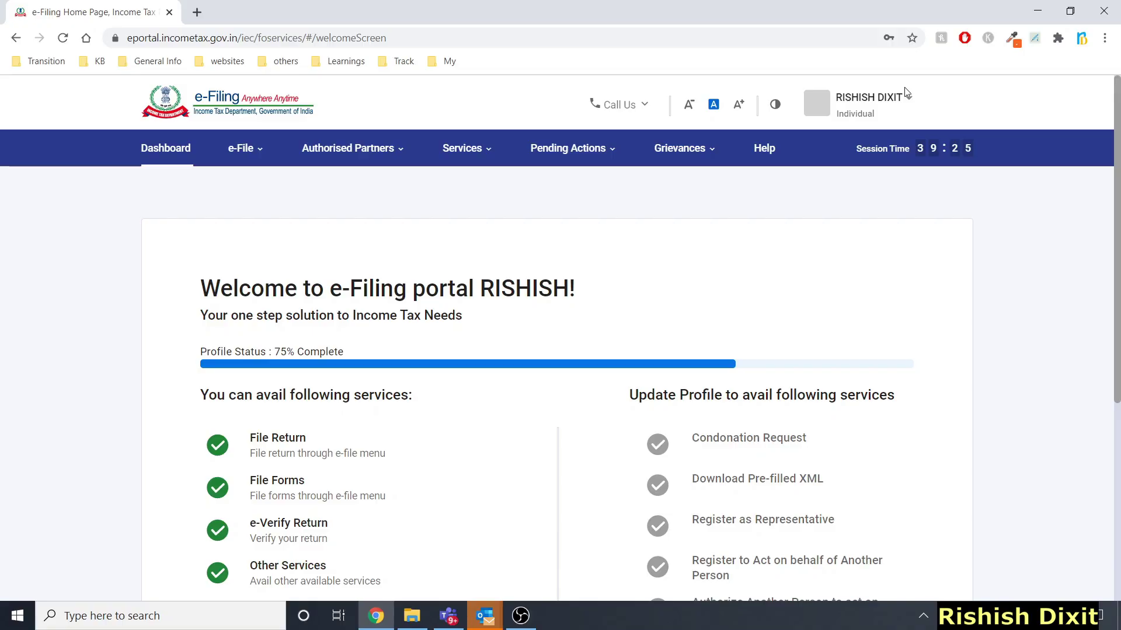
From My Profile > E-filing Vault Higher Security, untick Aadhaar mobile OTP for login, then continue and confirm
left_click(906, 104)
left_click(784, 146)
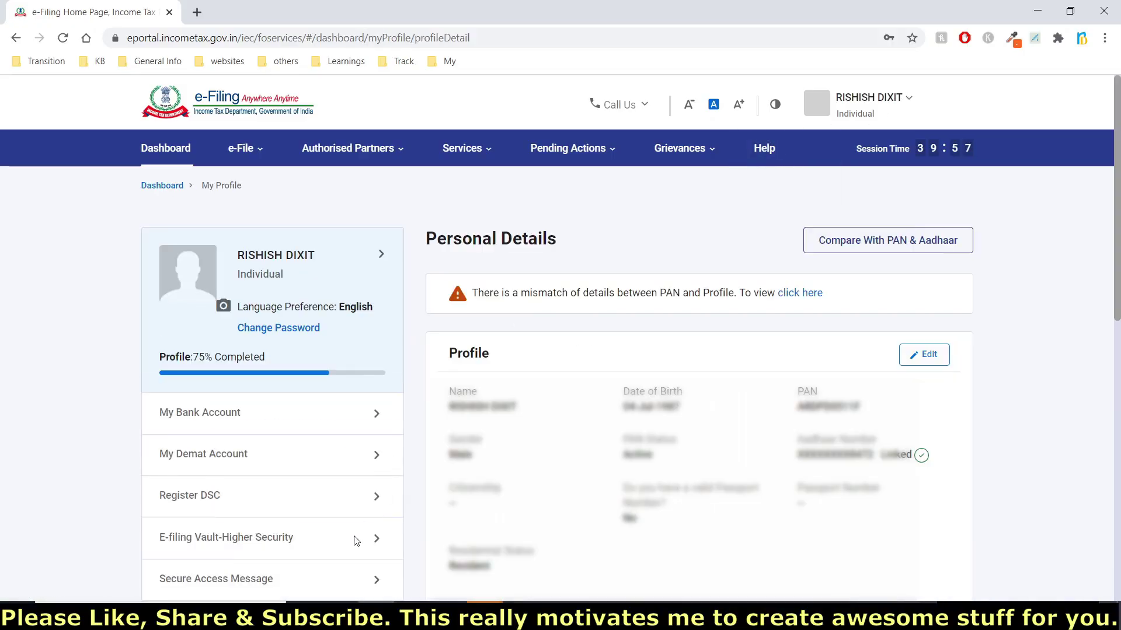
left_click(379, 548)
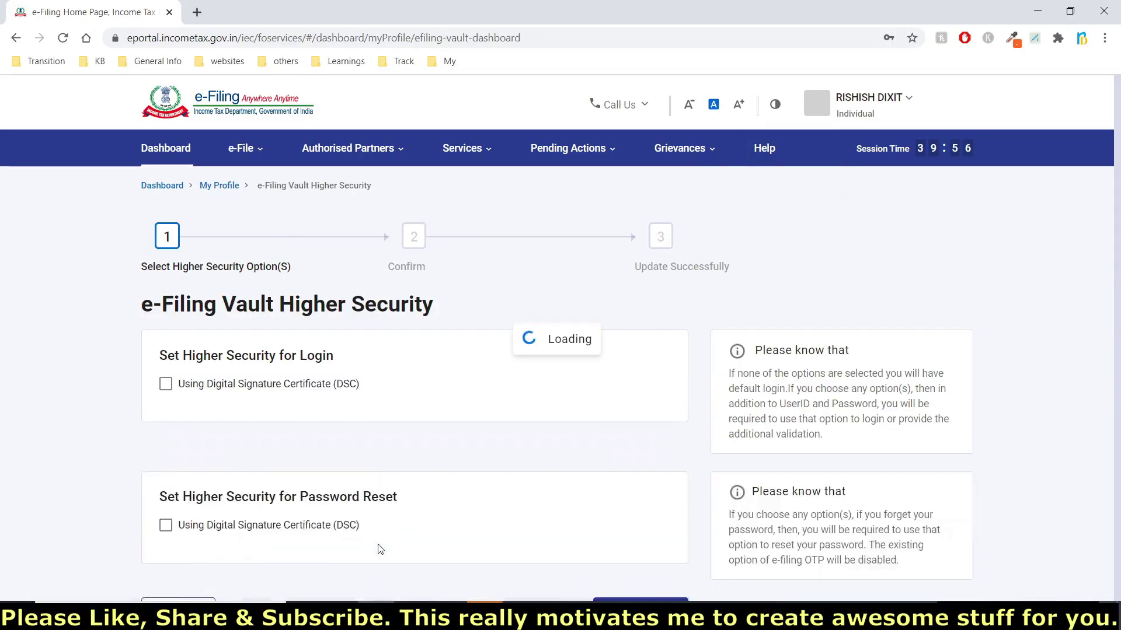
left_click(167, 445)
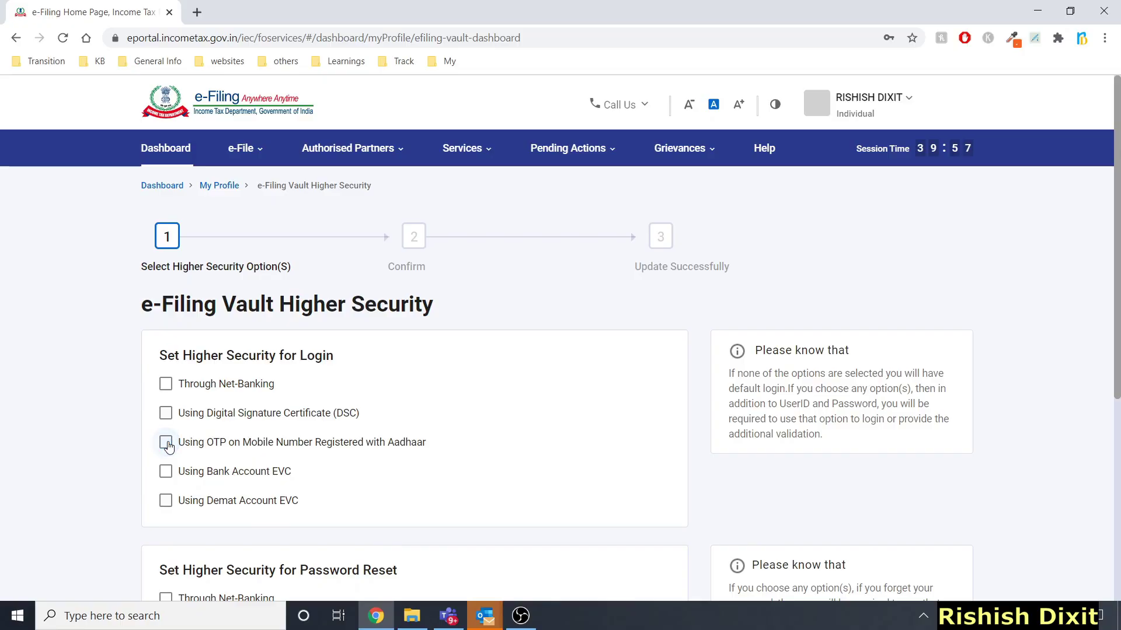
scroll(430, 440, "down", 5)
left_click(617, 504)
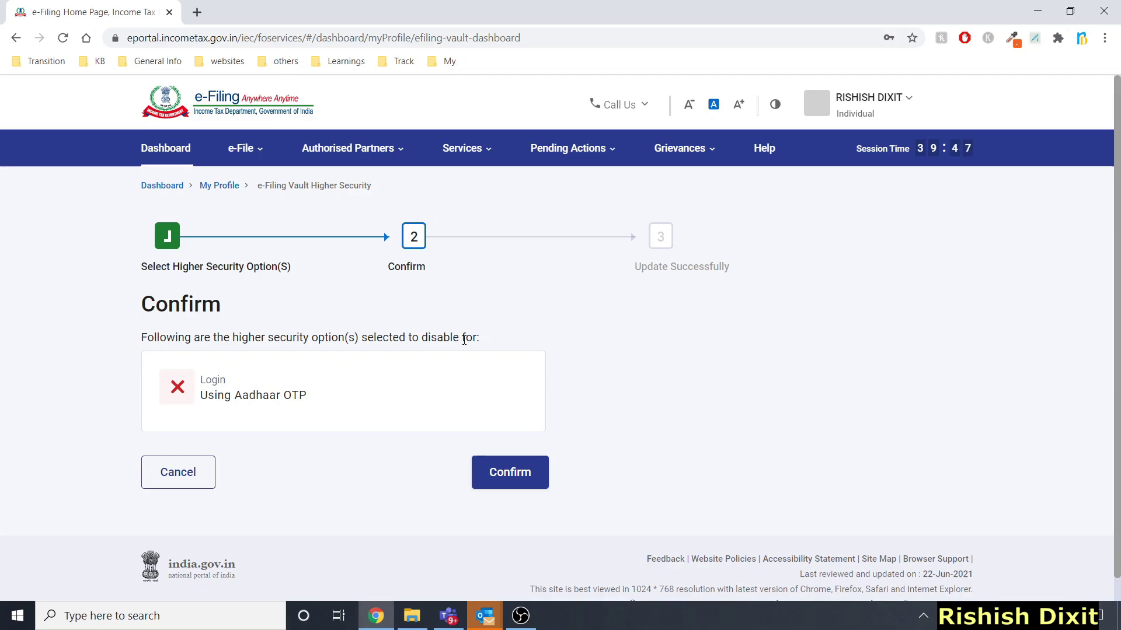
left_click(523, 472)
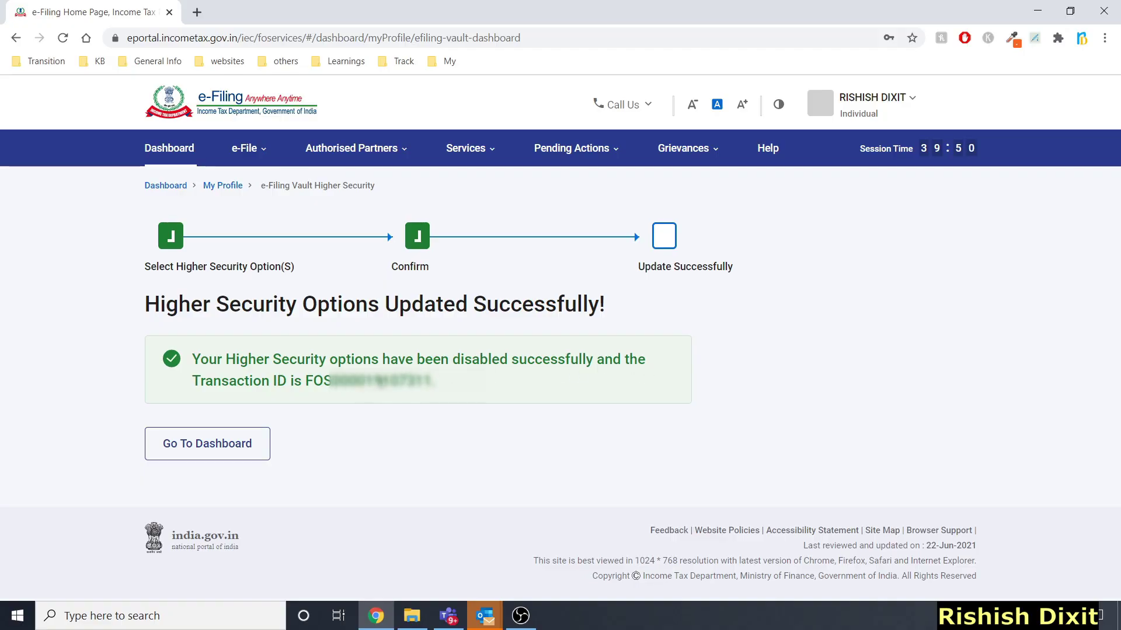
left_click(872, 97)
Log out, then sign back in using only the user ID and the account password
left_click(778, 203)
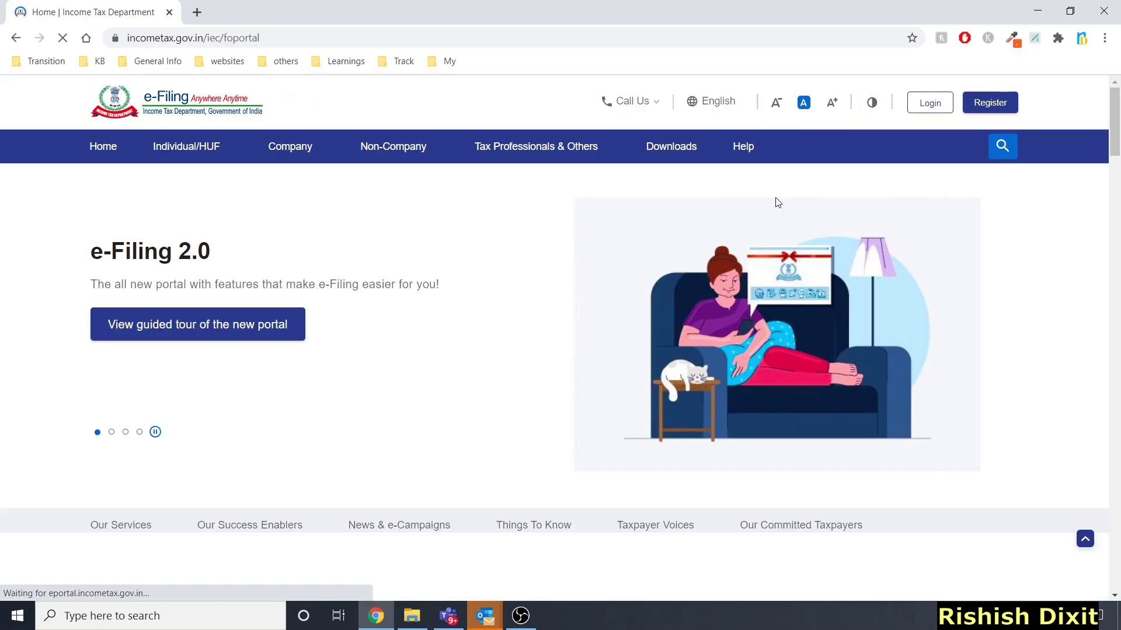
left_click(927, 104)
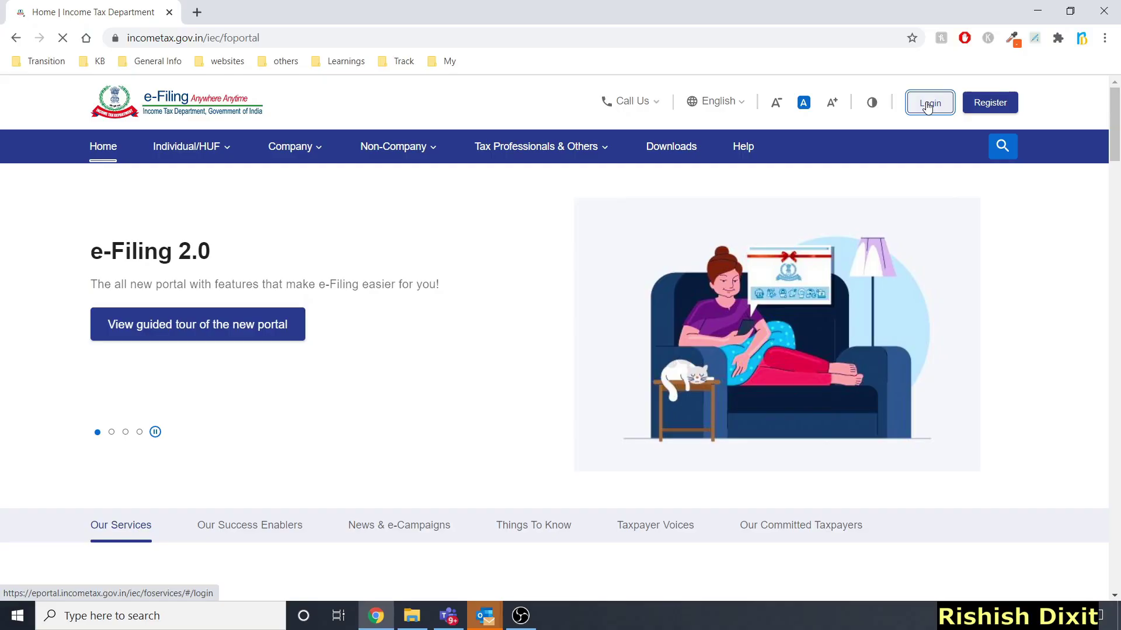
left_click(285, 342)
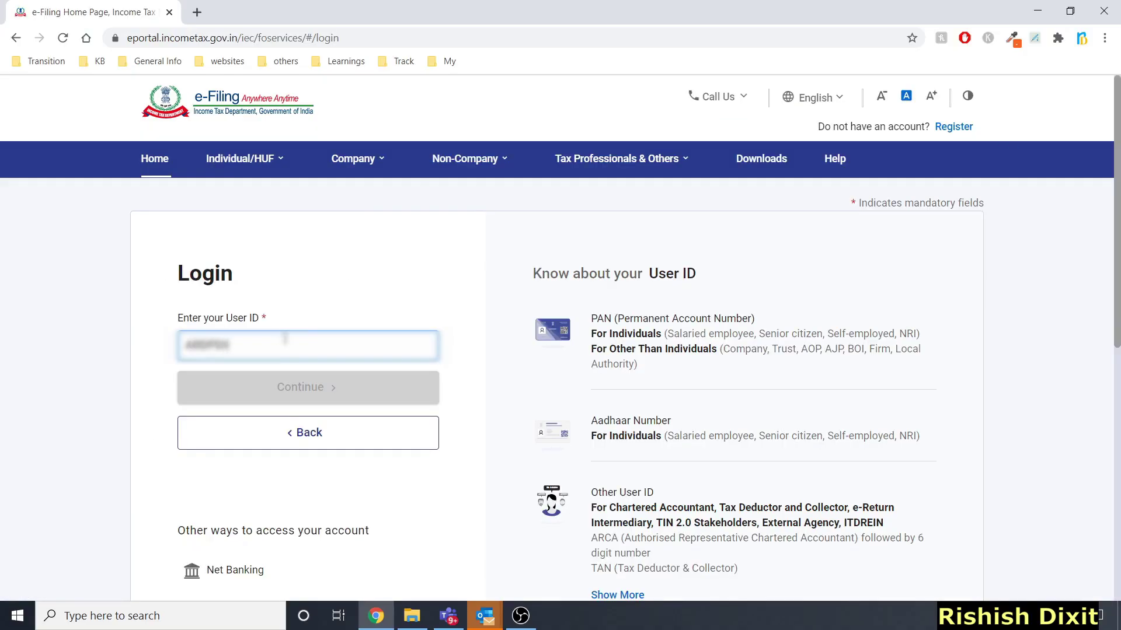
left_click(281, 386)
left_click(236, 498)
type("*****")
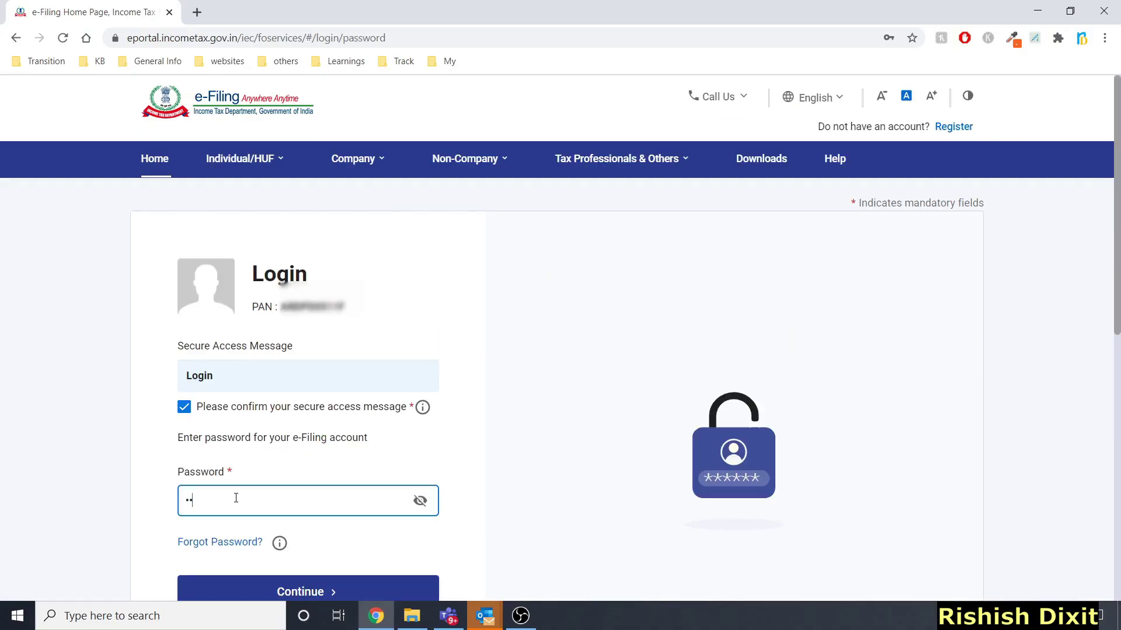
type("***")
left_click(275, 594)
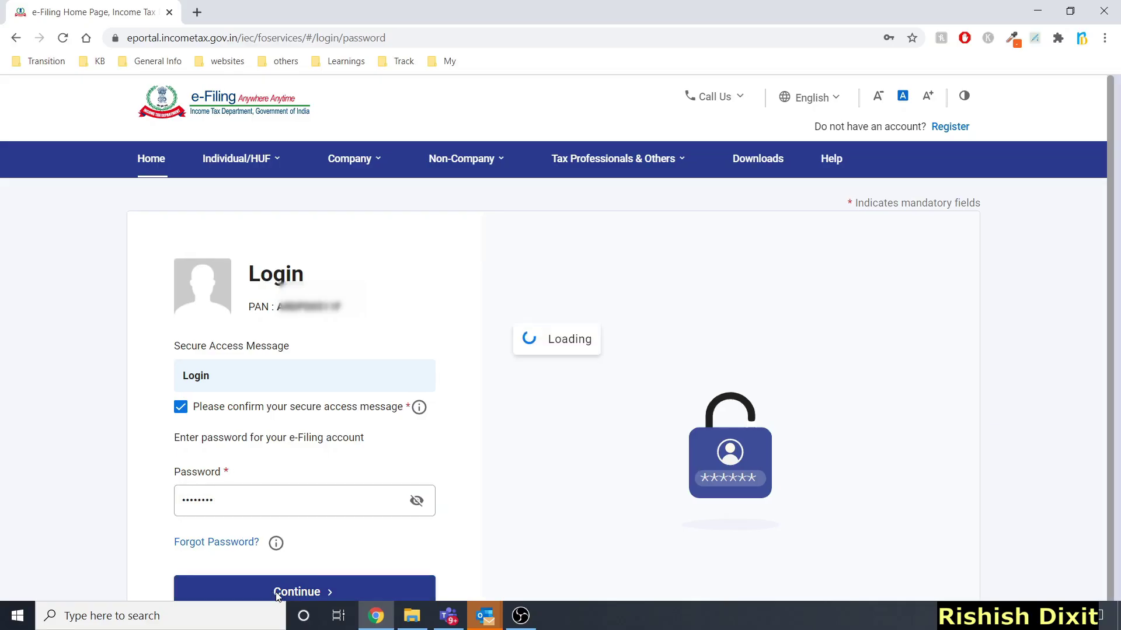